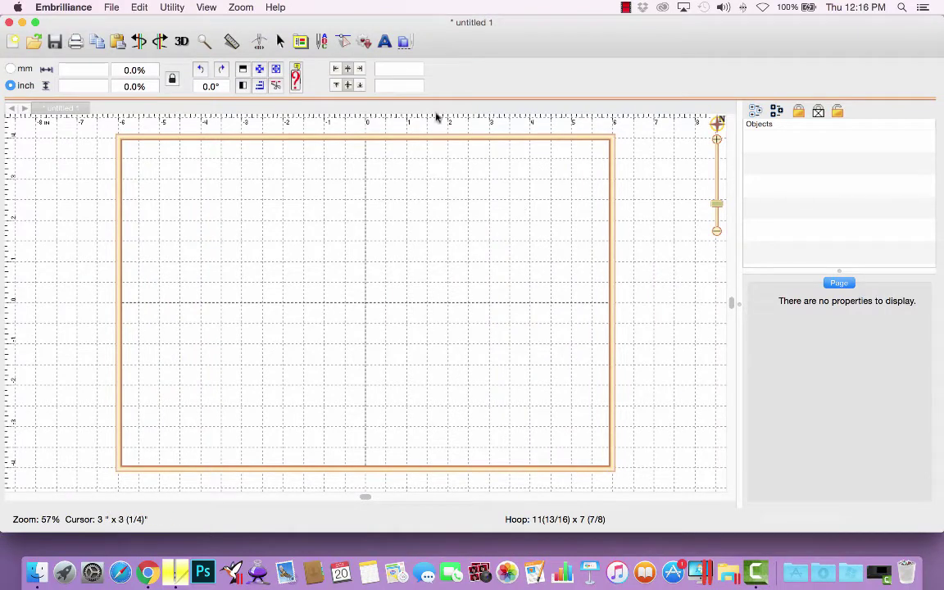
# Step: Add an ABC monogram and compare the 3½-inch and 7½-inch applique fonts
pyautogui.click(386, 43)
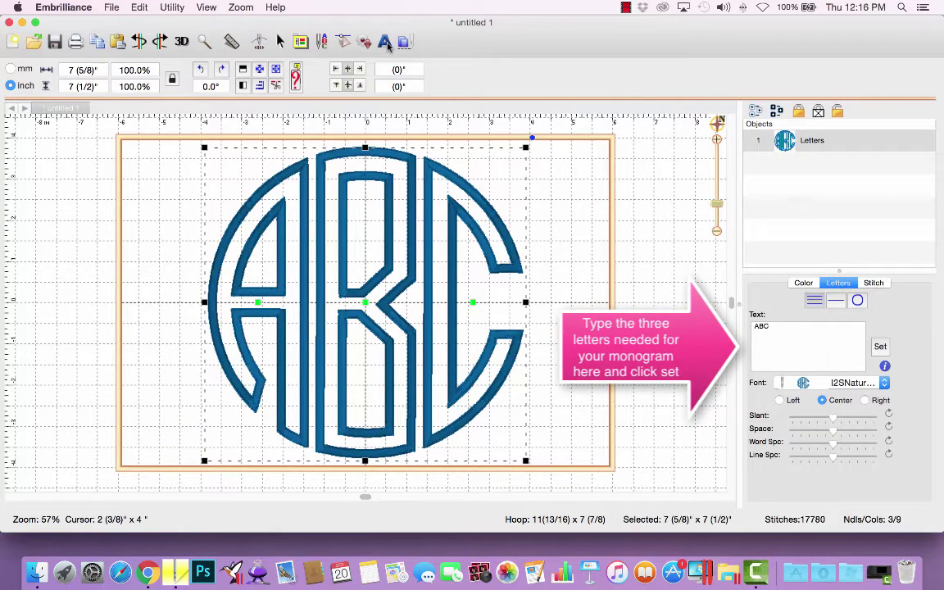
pyautogui.click(844, 384)
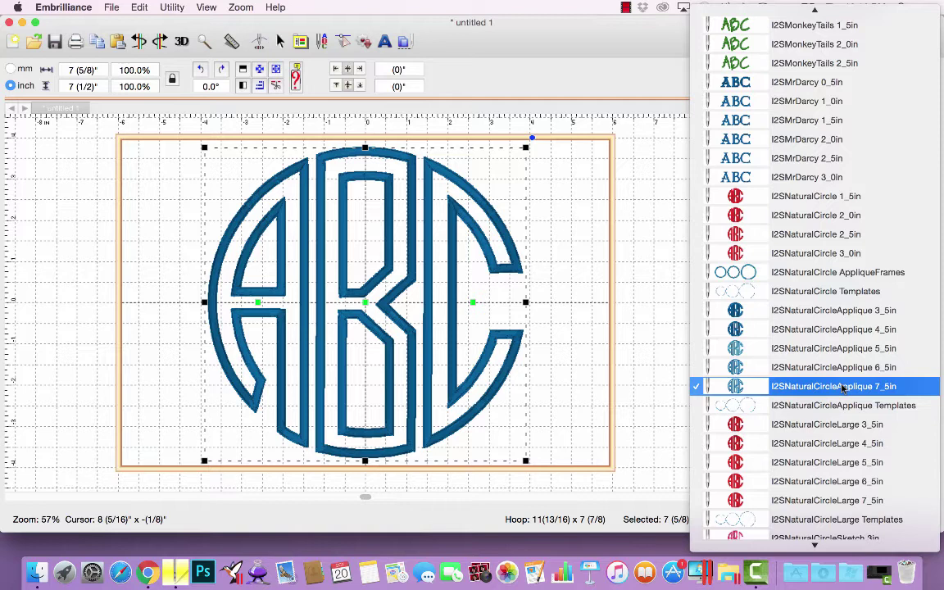
pyautogui.click(817, 311)
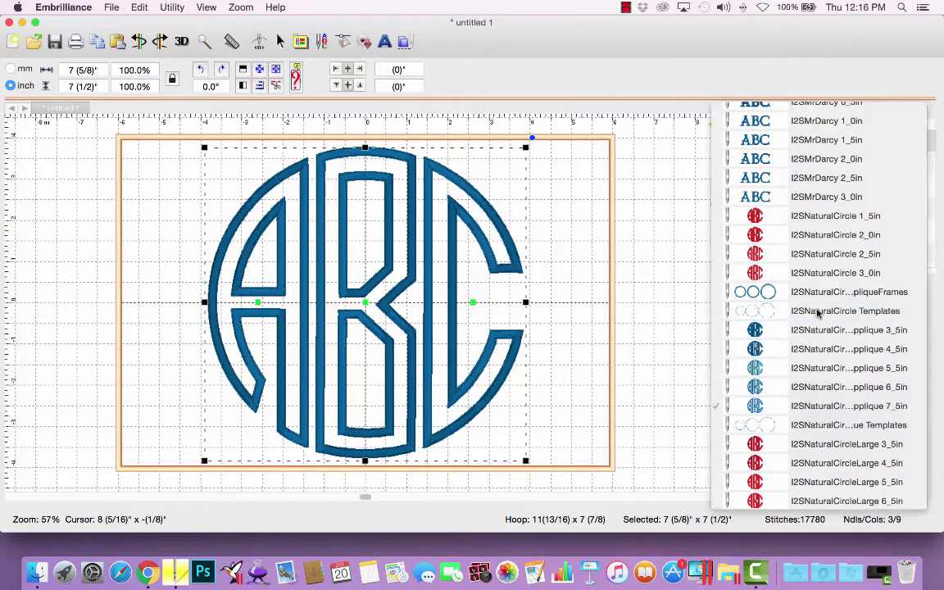
pyautogui.click(820, 383)
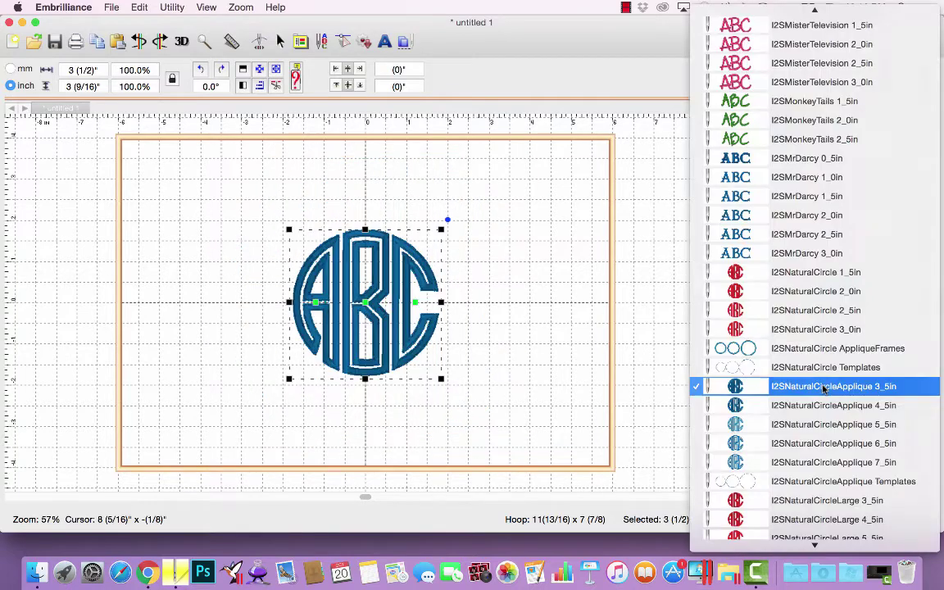
pyautogui.click(824, 465)
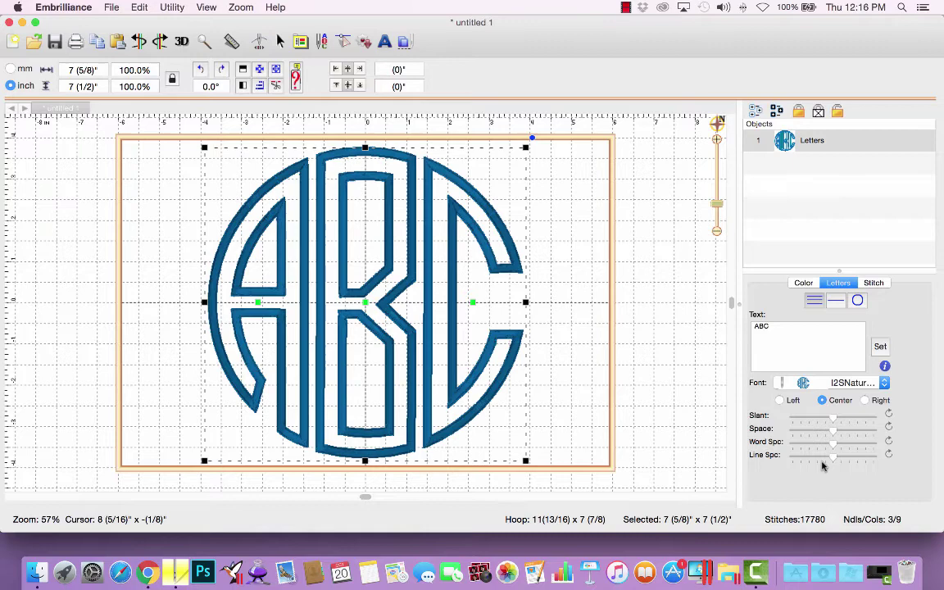
# Step: Try the 3½-inch and 7½-inch zigzag applique fonts on the monogram
pyautogui.click(841, 383)
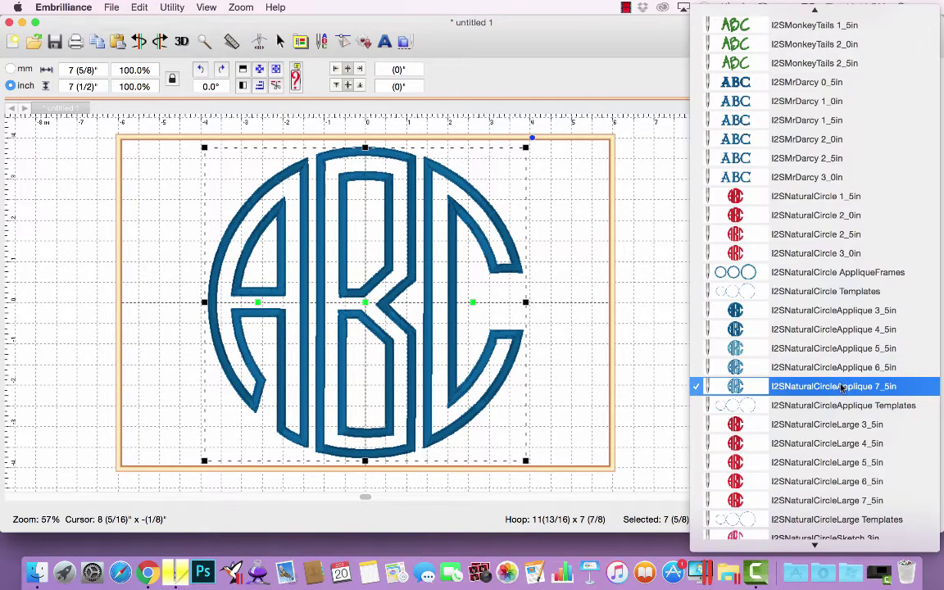
pyautogui.scroll(-8, 840, 387)
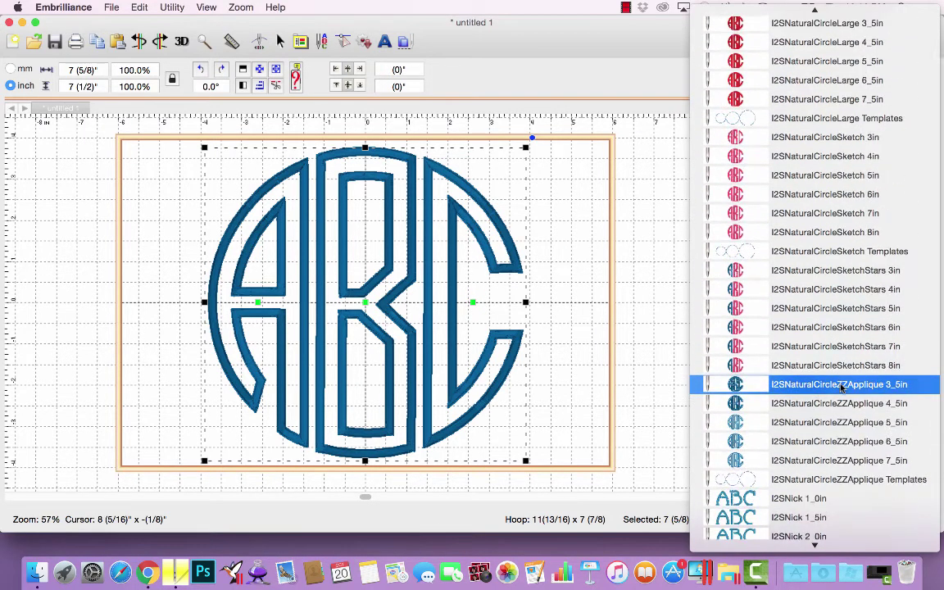
pyautogui.click(842, 387)
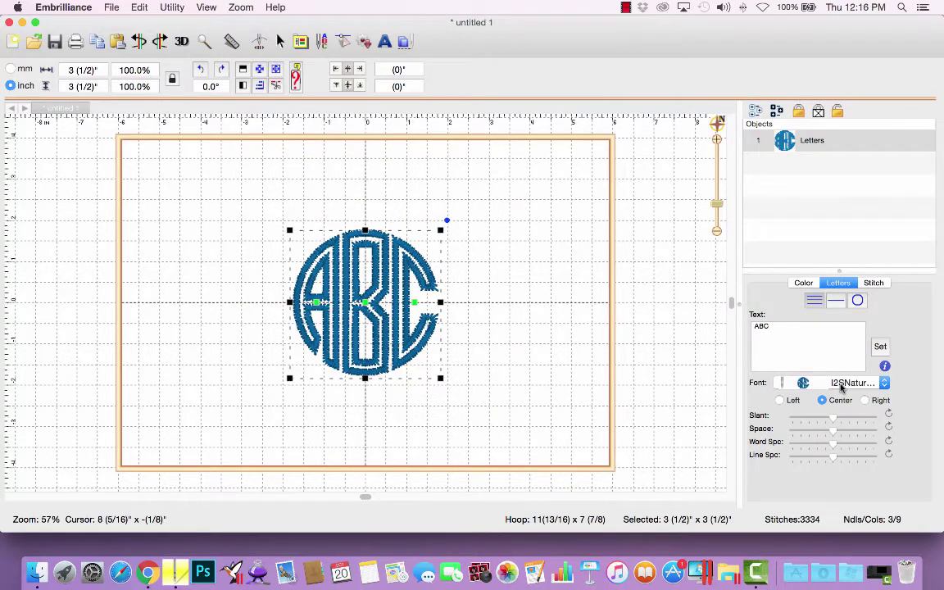
pyautogui.click(842, 386)
pyautogui.scroll(-1, 845, 426)
pyautogui.click(850, 465)
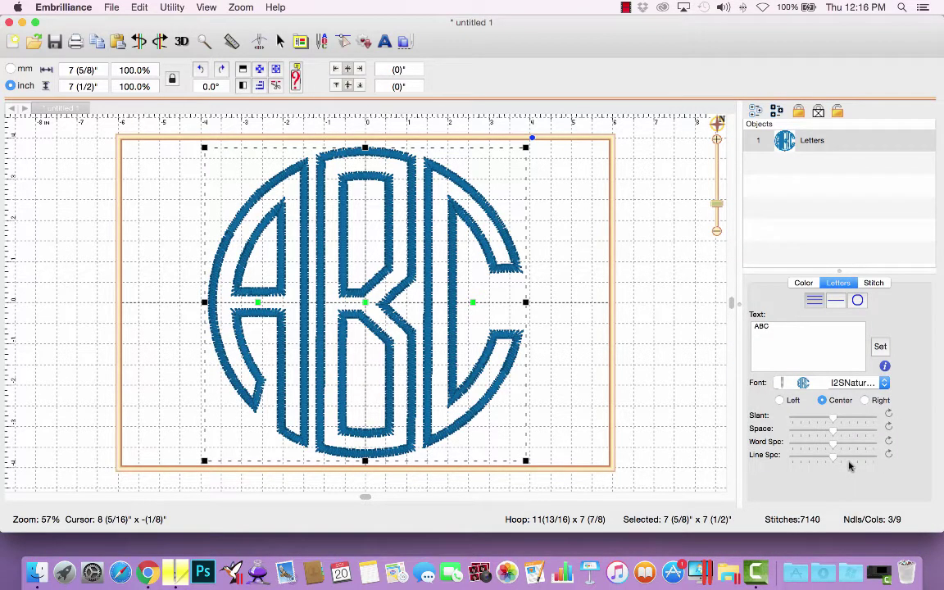
# Step: Try I2SNaturalCircleLarge 7_5in, then settle on I2SNaturalCircleApplique 7_5in
pyautogui.click(849, 384)
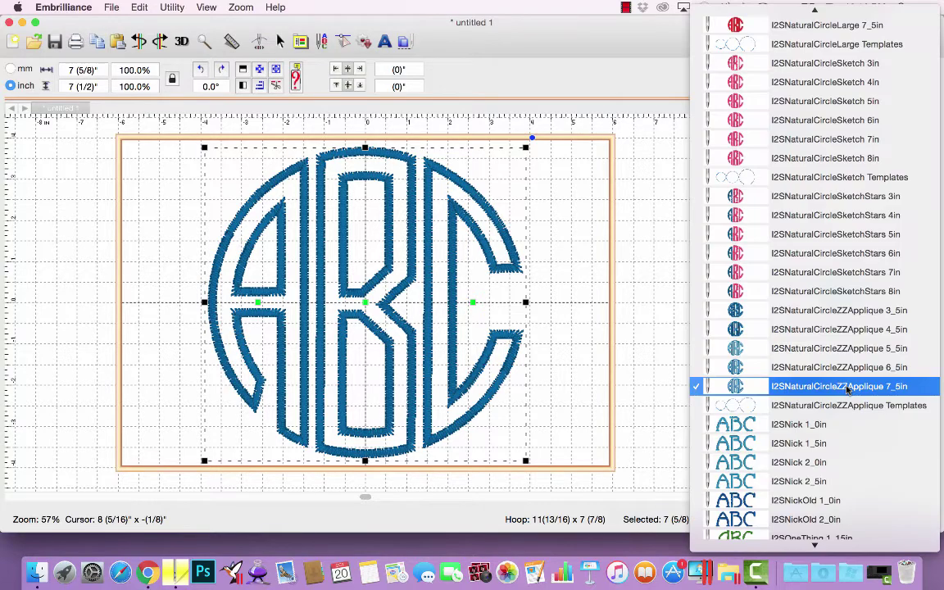
pyautogui.scroll(5, 849, 386)
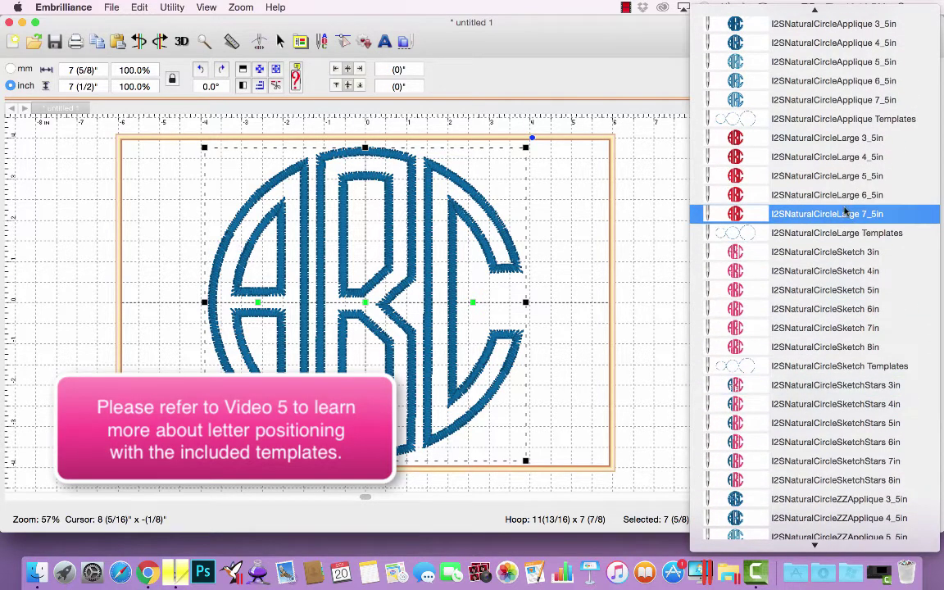
pyautogui.click(844, 215)
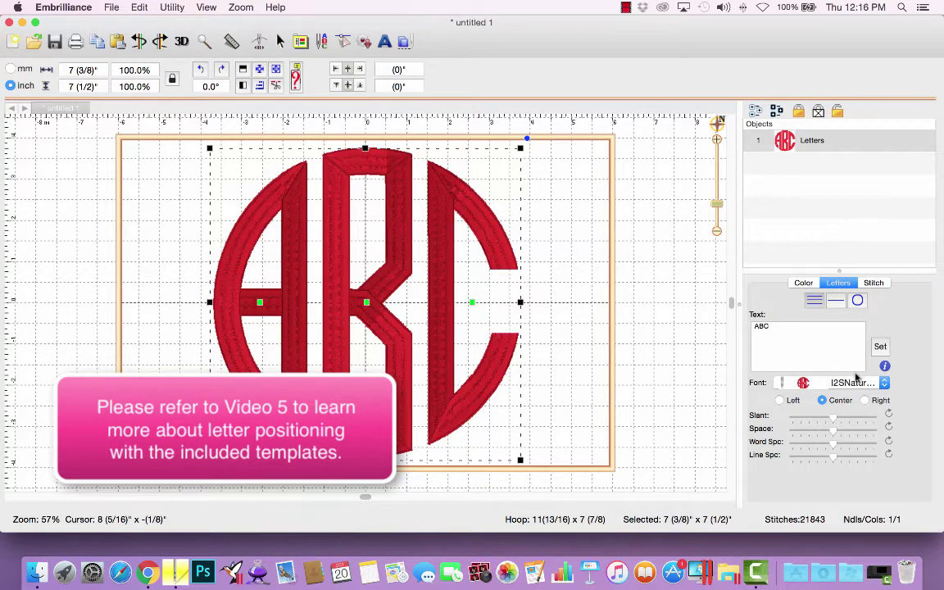
pyautogui.click(856, 383)
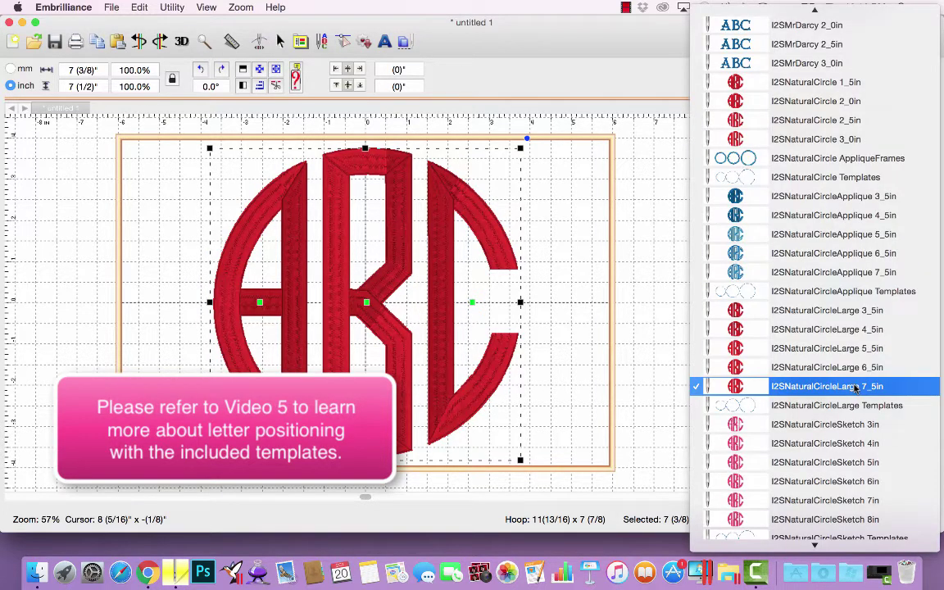
pyautogui.click(846, 272)
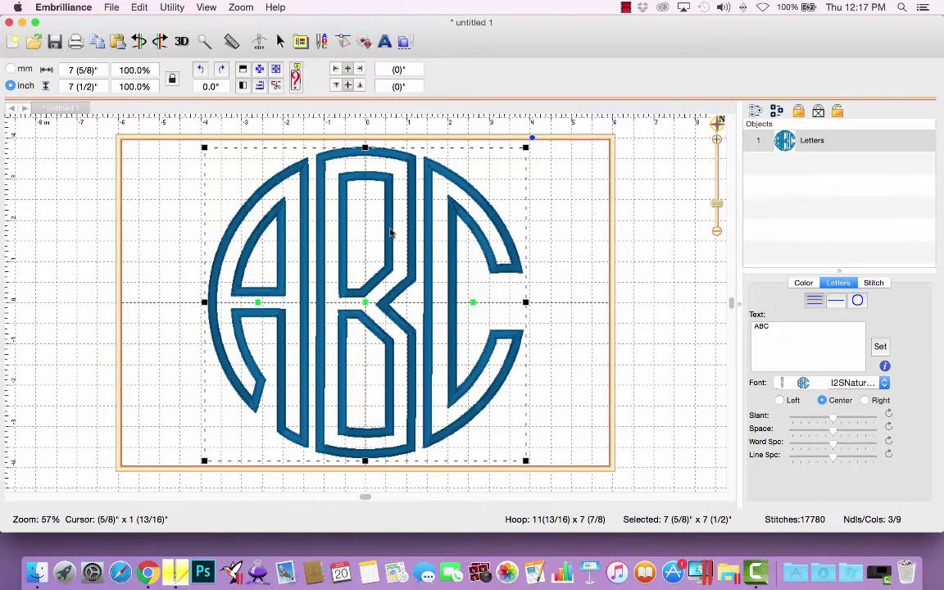
# Step: Show the Color list, enlarged to reveal the nine Magenta, Teal Green, Electric Blue threads
pyautogui.click(804, 283)
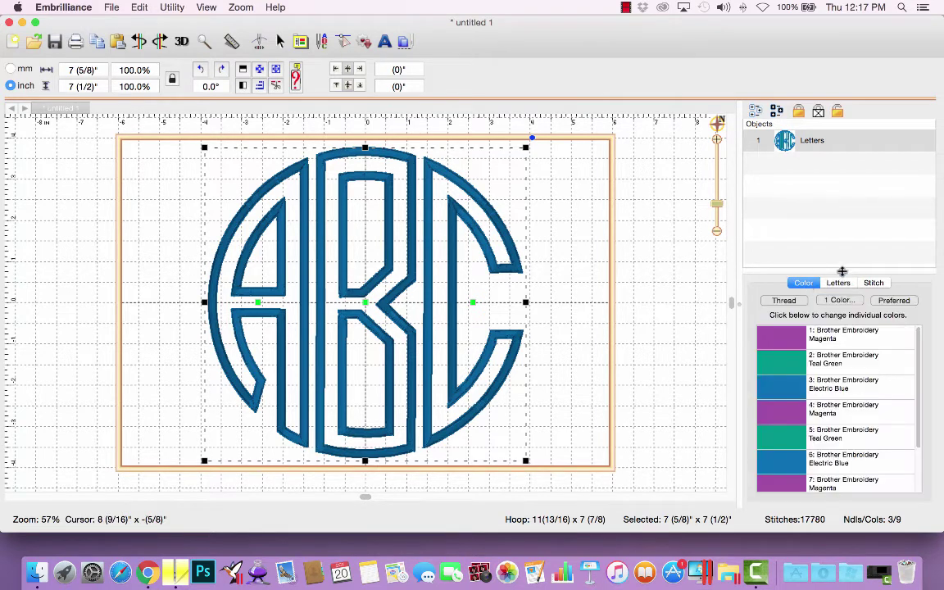
pyautogui.moveTo(840, 271); pyautogui.dragTo(828, 198)
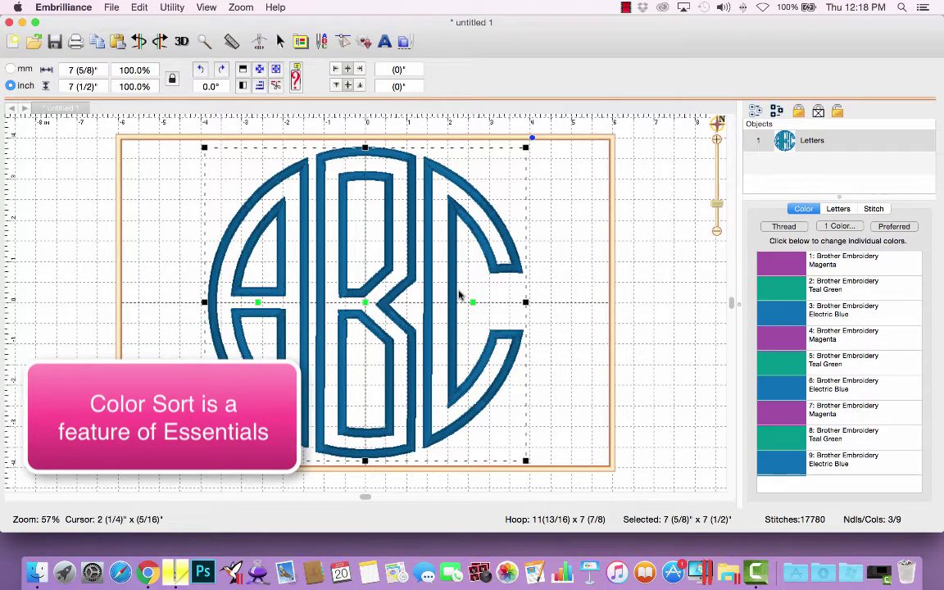
# Step: Run Utility > Color Sort on the ABC monogram, removing 6 colour changes
pyautogui.click(174, 7)
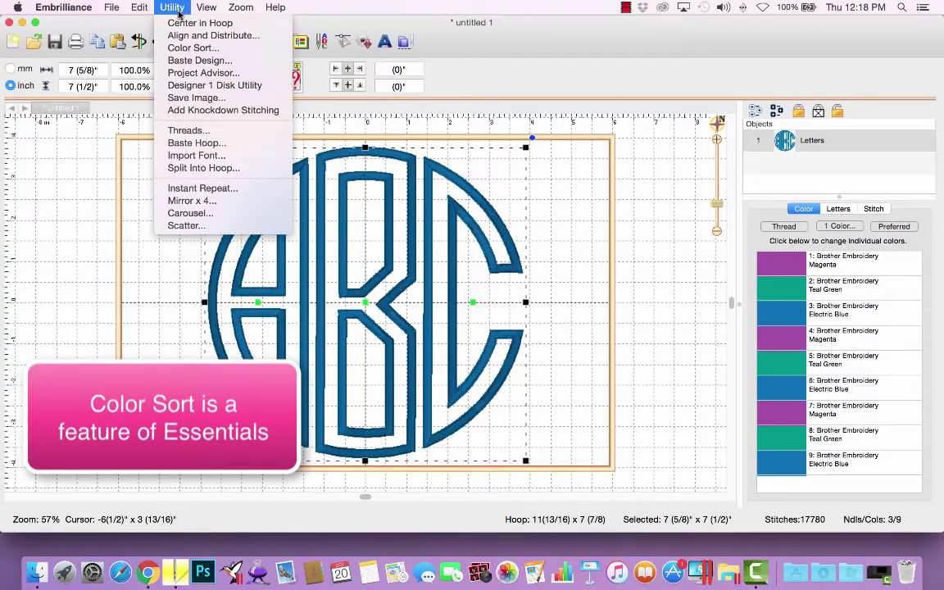
pyautogui.click(186, 50)
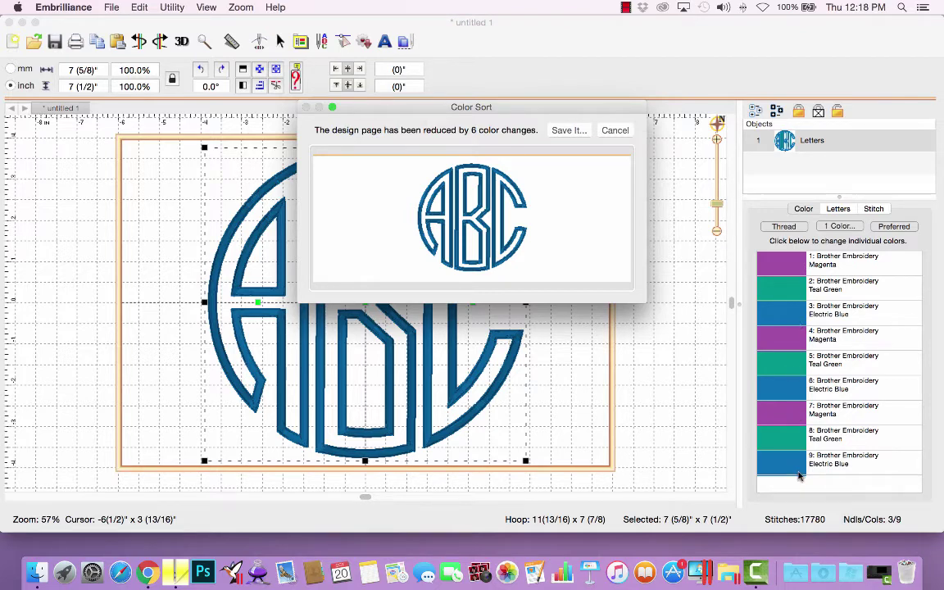
# Step: Save the sorted monogram in PES format as 'ABC NC sorted'
pyautogui.click(570, 132)
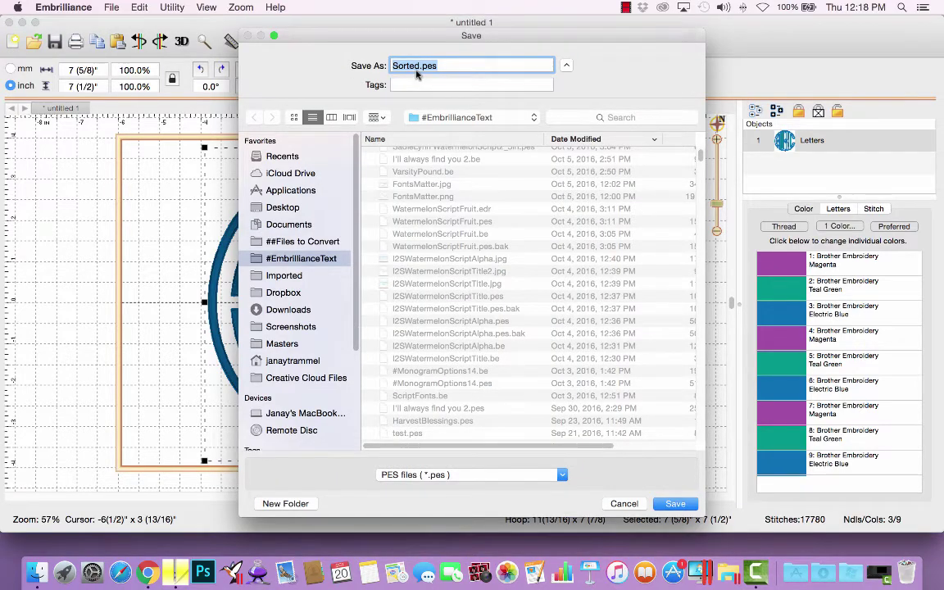
pyautogui.write('ABC')
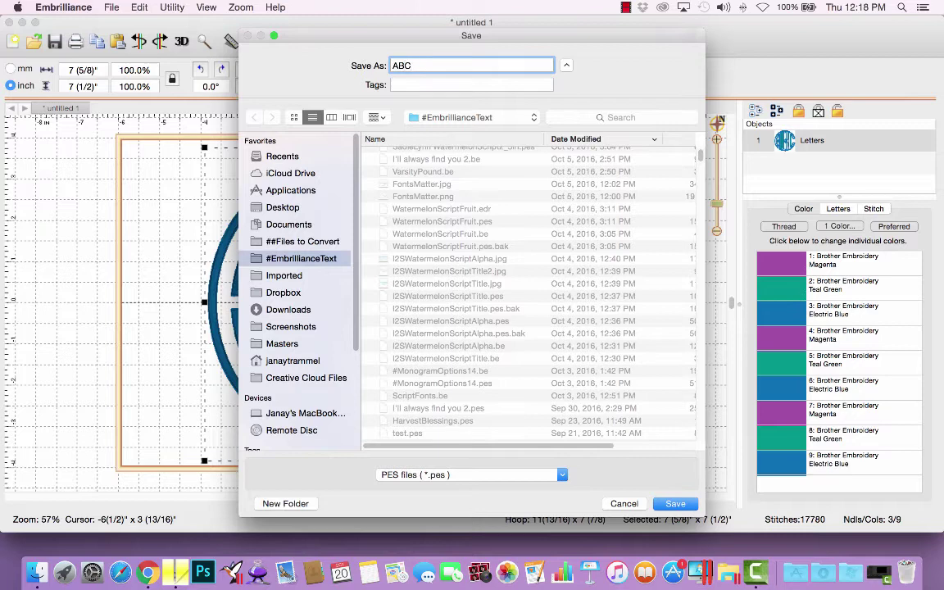
pyautogui.write(' NC sorted')
pyautogui.click(507, 476)
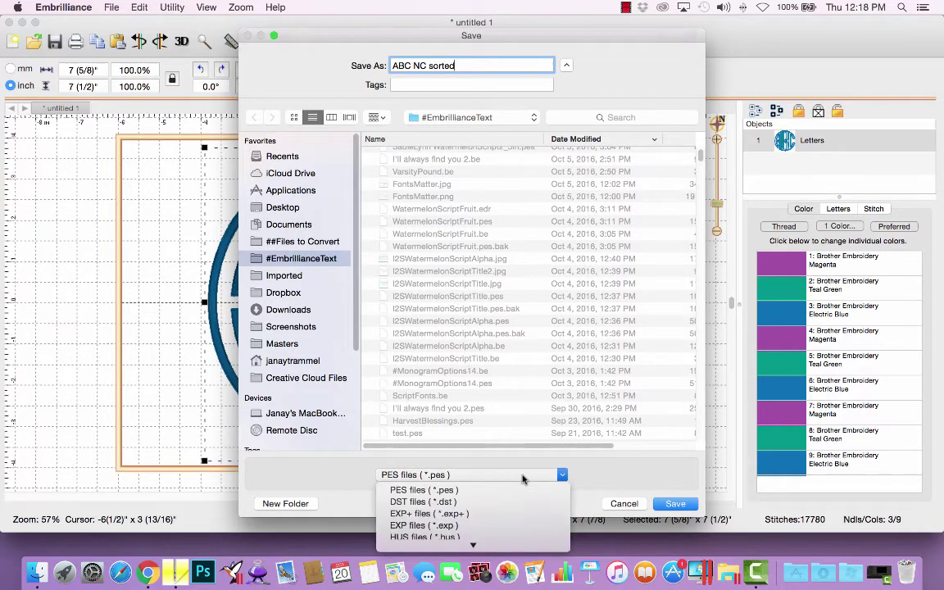
pyautogui.click(507, 491)
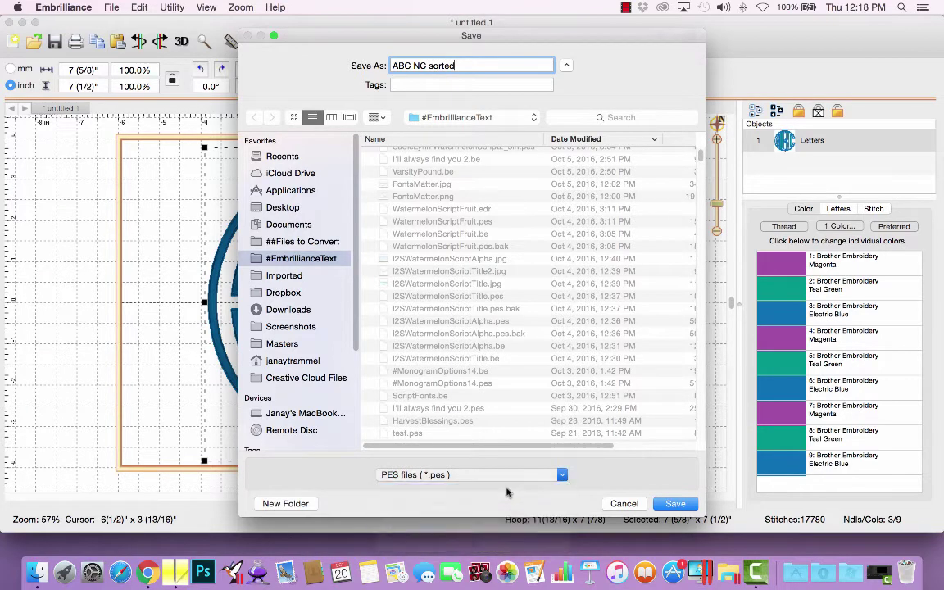
pyautogui.click(672, 504)
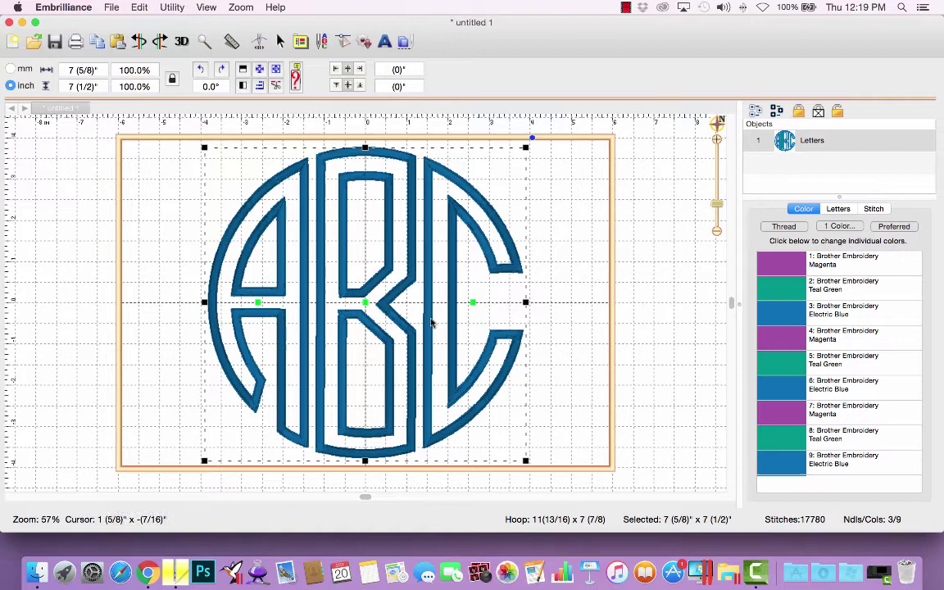
# Step: Open the ABC NC sorted.pes file from the Open dialog
pyautogui.click(33, 43)
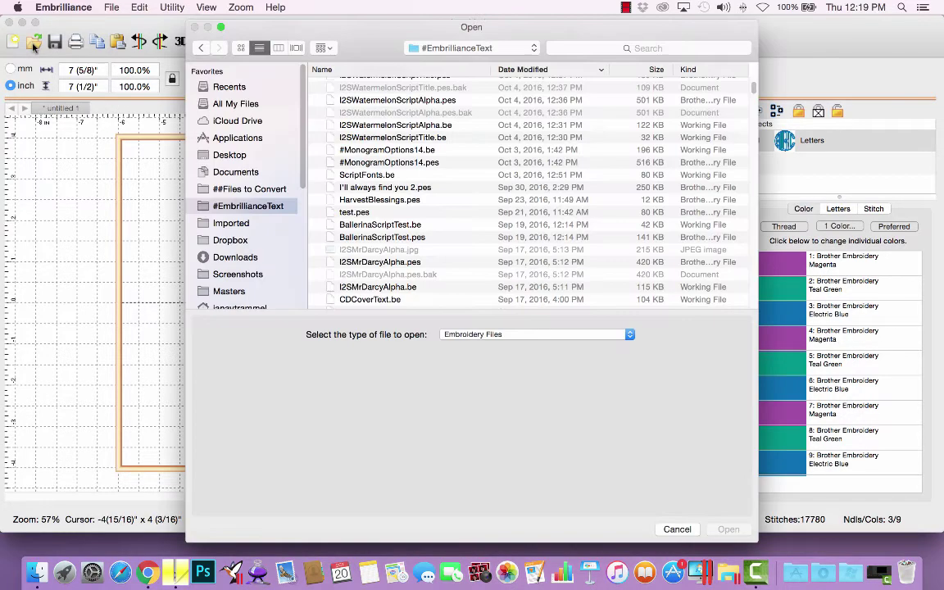
pyautogui.scroll(6, 392, 97)
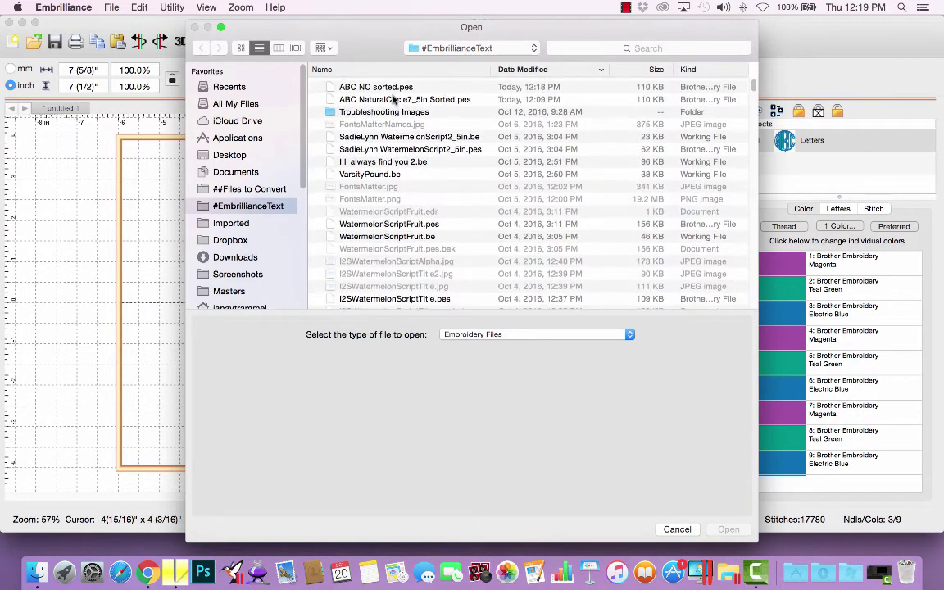
pyautogui.click(395, 88)
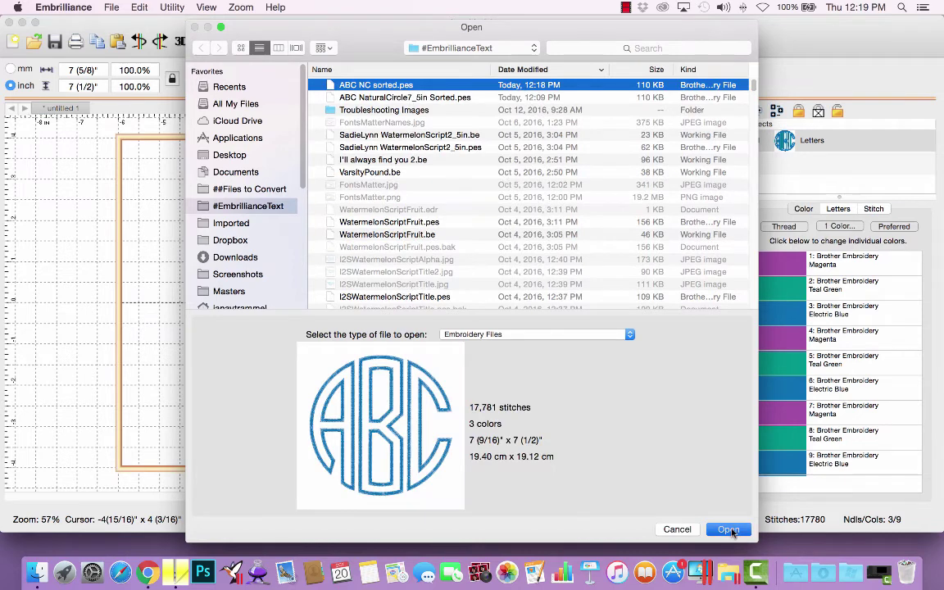
pyautogui.click(729, 530)
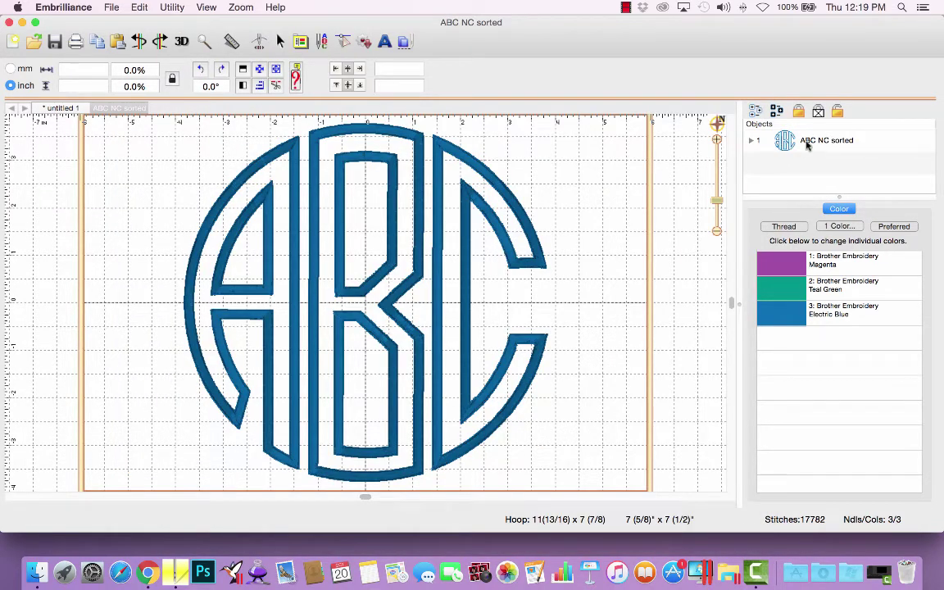
# Step: Isolate the Magenta, Teal Green and Electric Blue stops in turn, then launch the stitch simulator
pyautogui.click(750, 142)
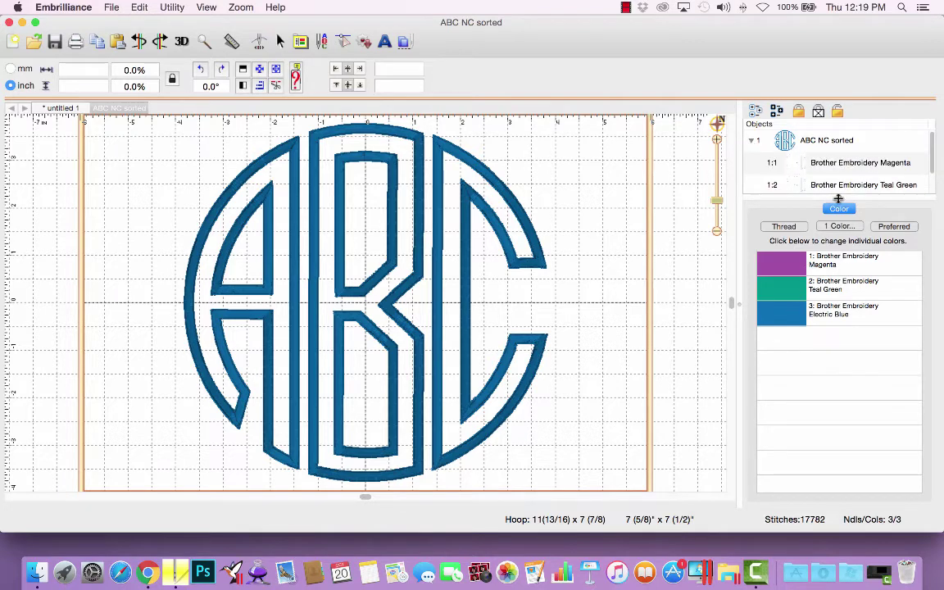
pyautogui.moveTo(839, 197); pyautogui.dragTo(838, 283)
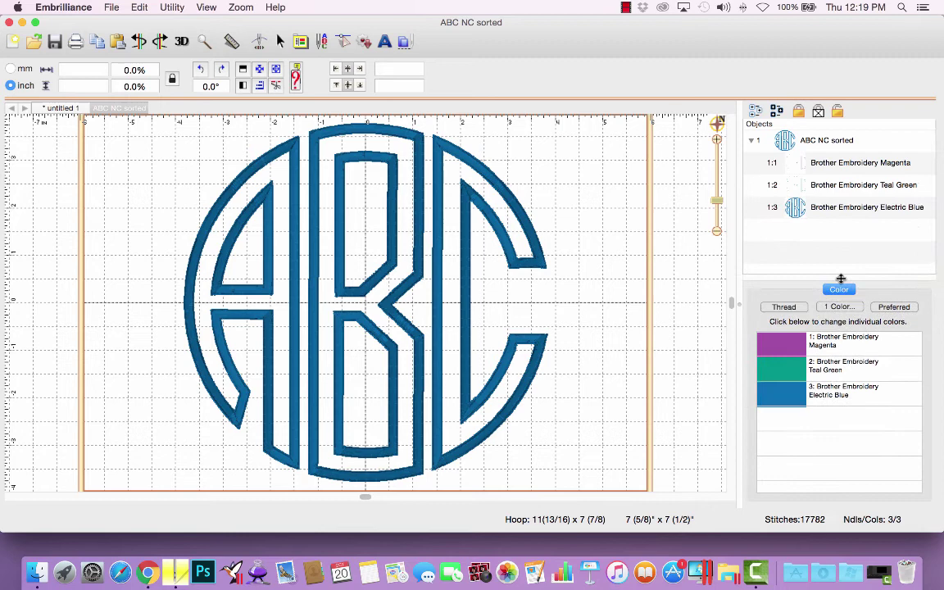
pyautogui.click(825, 165)
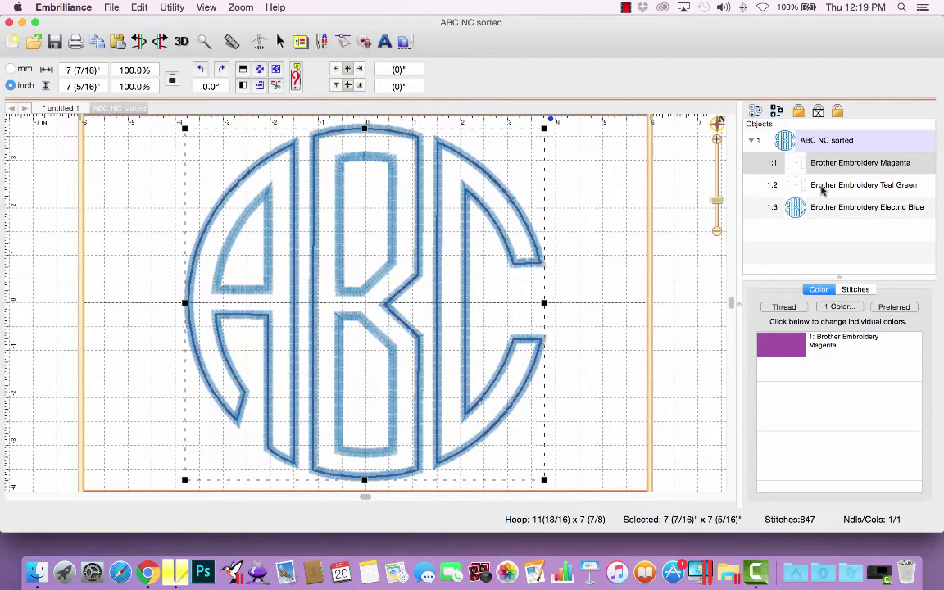
pyautogui.click(825, 188)
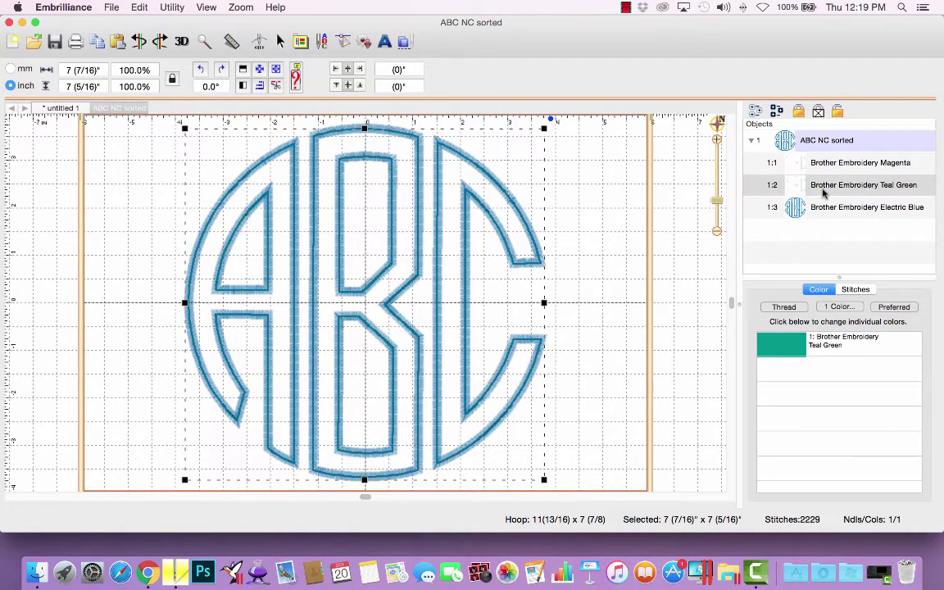
pyautogui.click(821, 208)
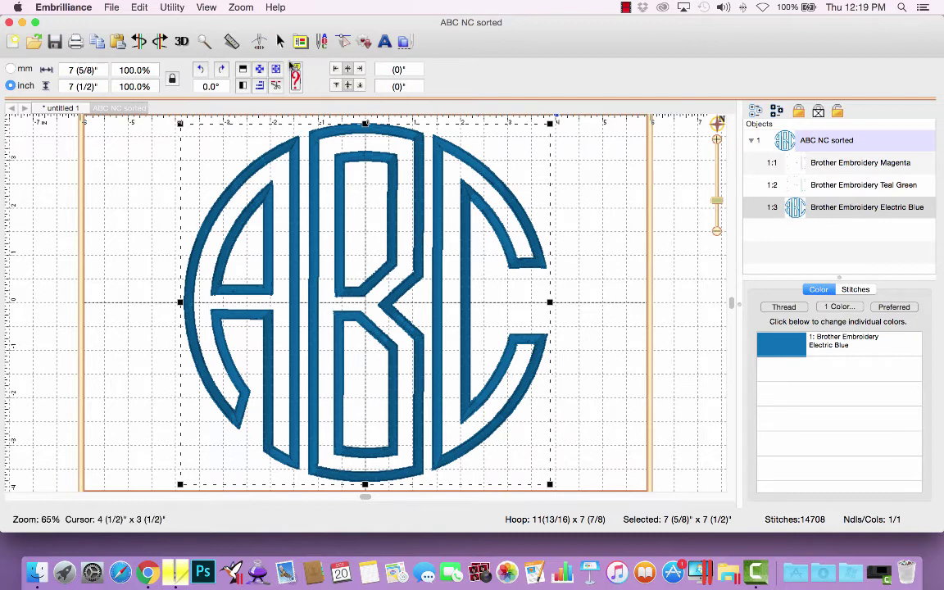
pyautogui.click(259, 43)
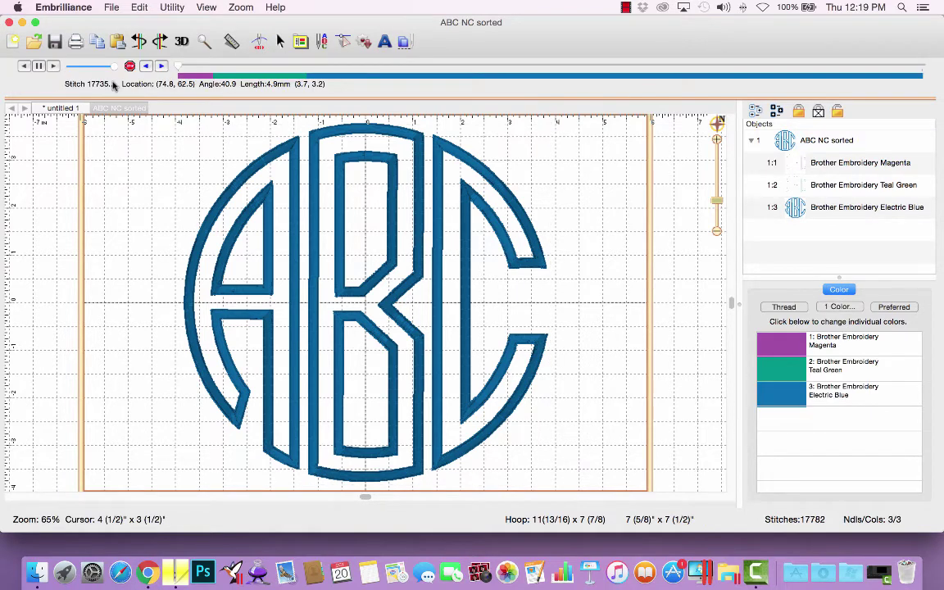
# Step: Replay the stitch-out from the start and scrub ahead to about stitch 17,658
pyautogui.click(53, 66)
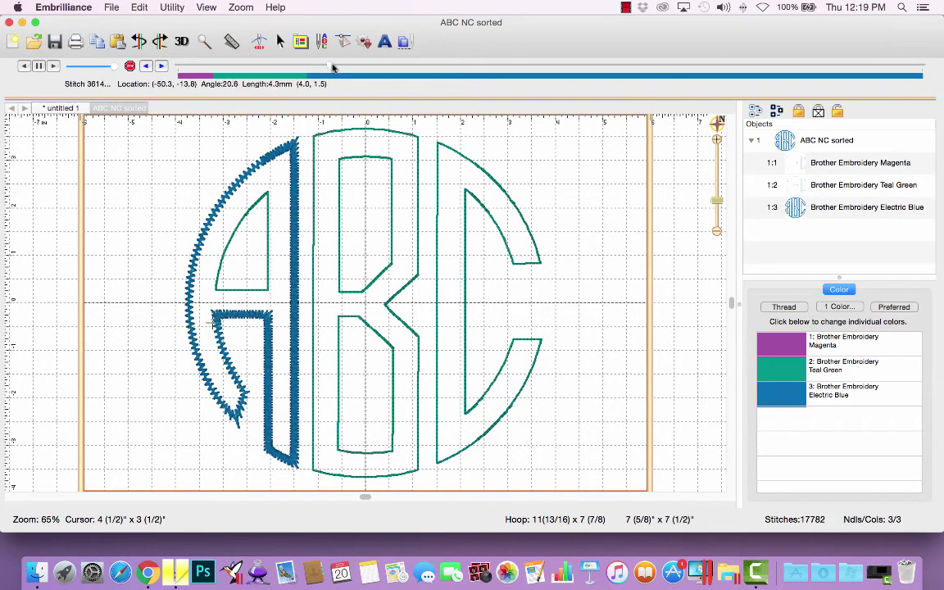
pyautogui.moveTo(283, 66)
pyautogui.mouseDown()
pyautogui.moveTo(925, 83)
pyautogui.moveTo(913, 86)
pyautogui.mouseUp()
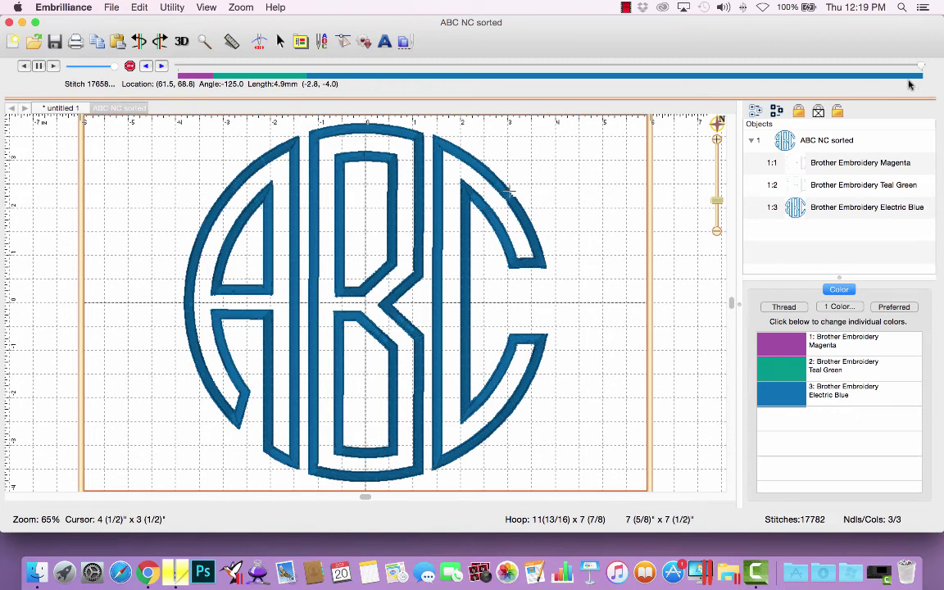